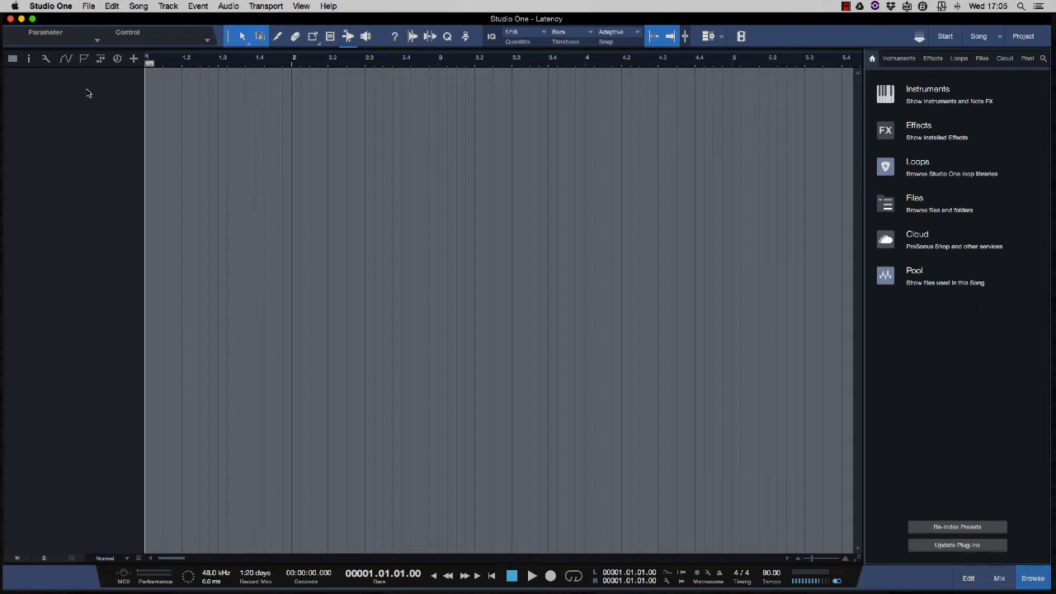
# Step: Add a new audio track named "vox"
pyautogui.click(133, 59)
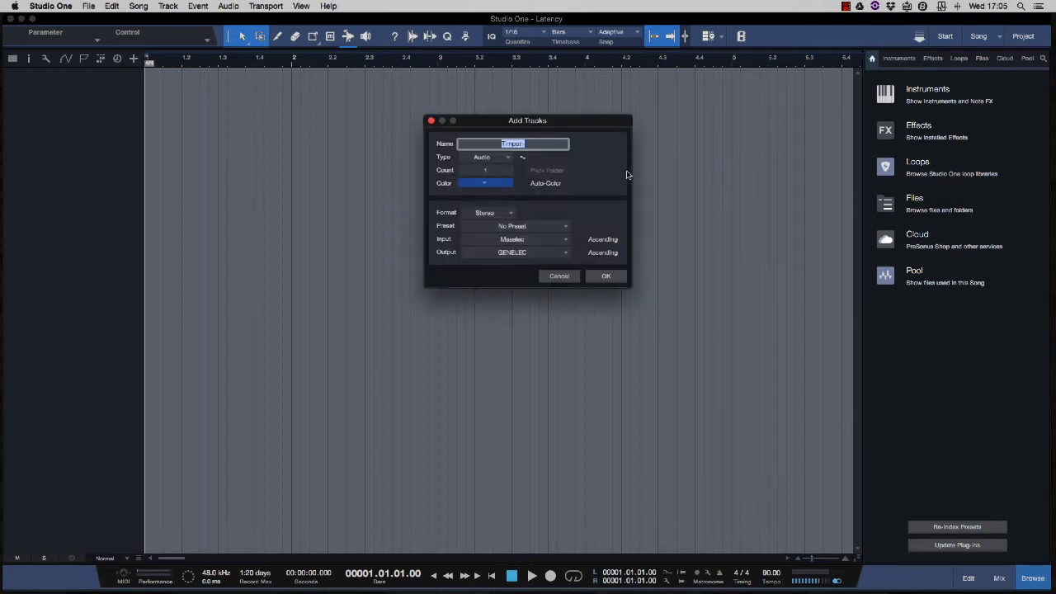
pyautogui.press('BackSpace')
pyautogui.write('vox')
pyautogui.press('Return')
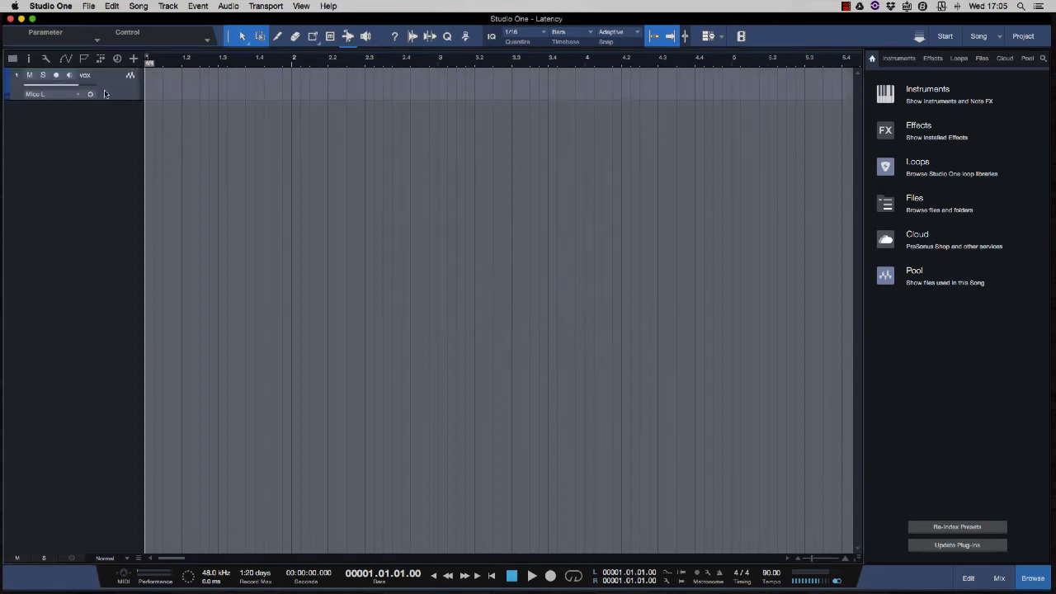
# Step: Show the vox track's inspector and briefly record-arm the track to test its Mico L input signal
pyautogui.click(28, 58)
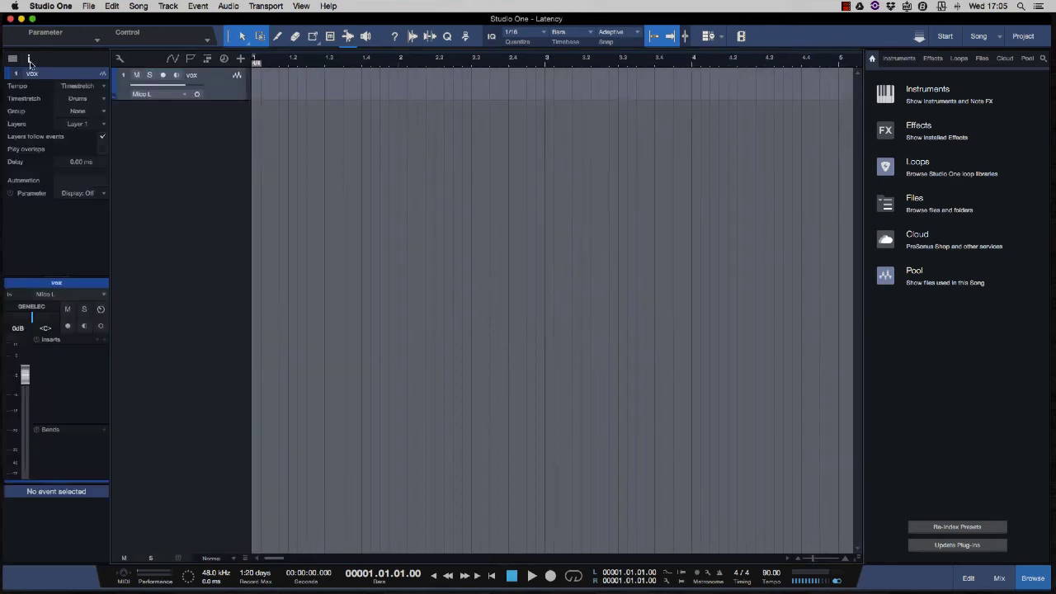
pyautogui.click(59, 294)
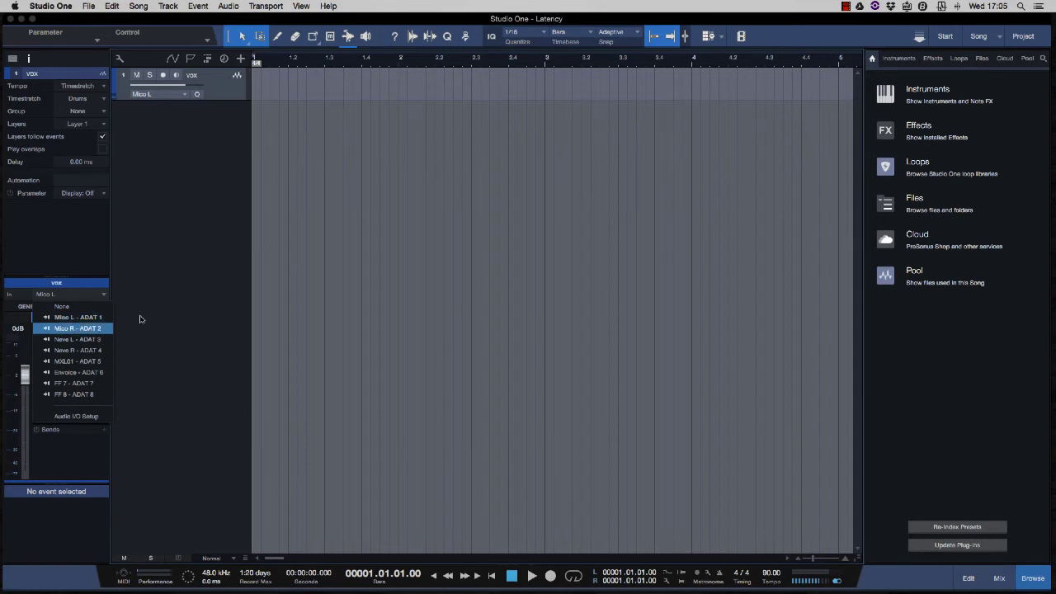
pyautogui.click(193, 310)
pyautogui.click(68, 325)
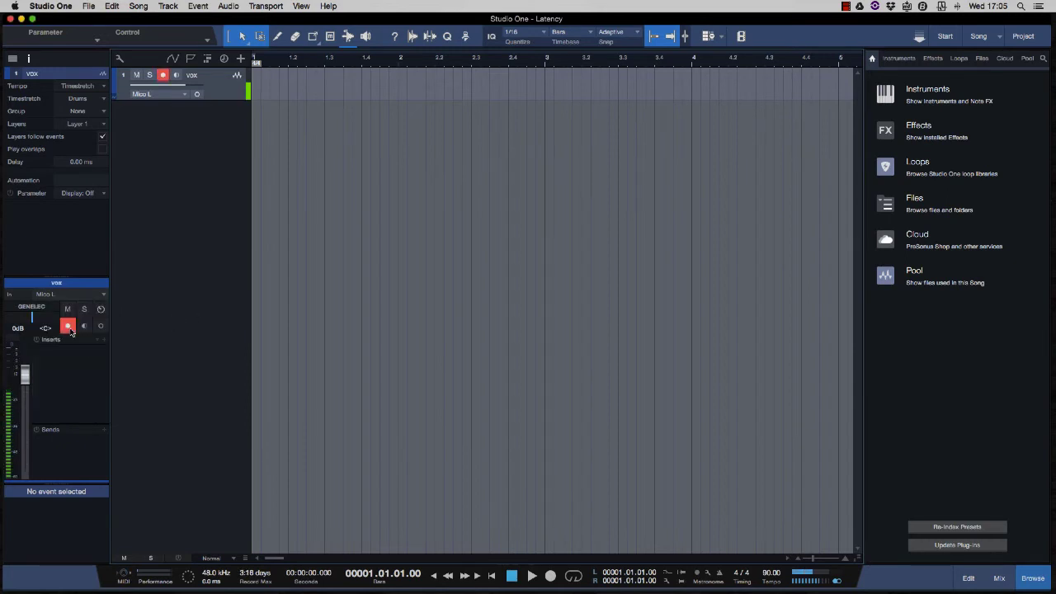
pyautogui.click(69, 328)
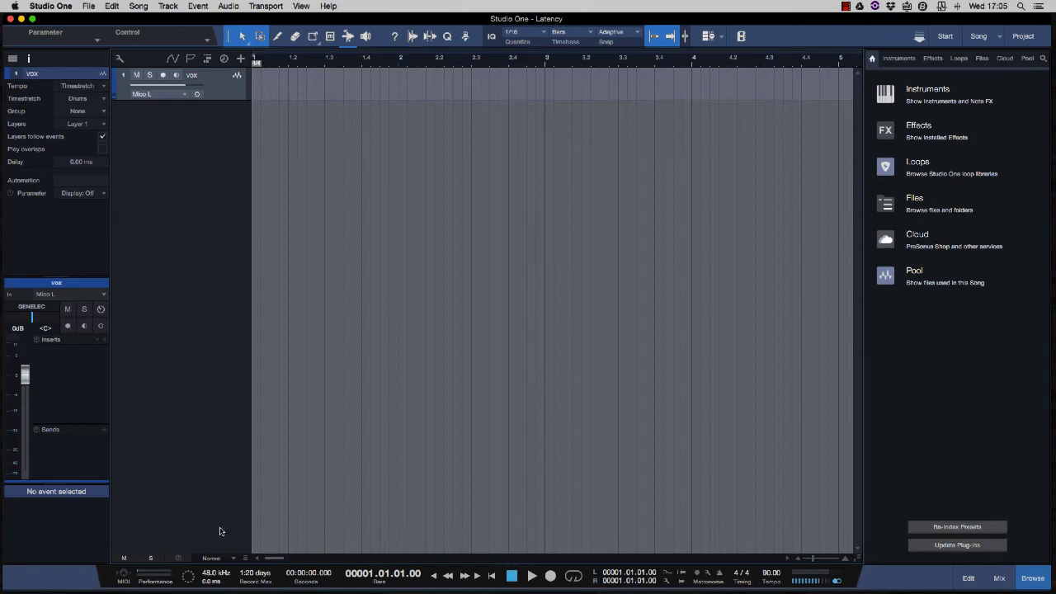
# Step: Lower the audio device block size in the audio preferences, first to 32 samples and finally to 16 samples
pyautogui.click(216, 577)
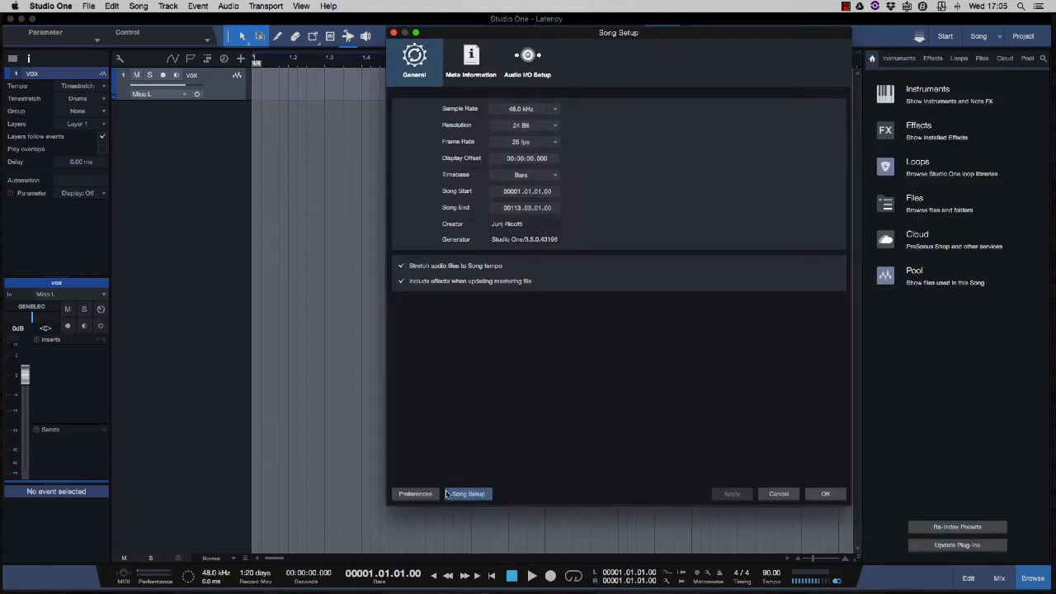
pyautogui.click(416, 495)
pyautogui.click(525, 60)
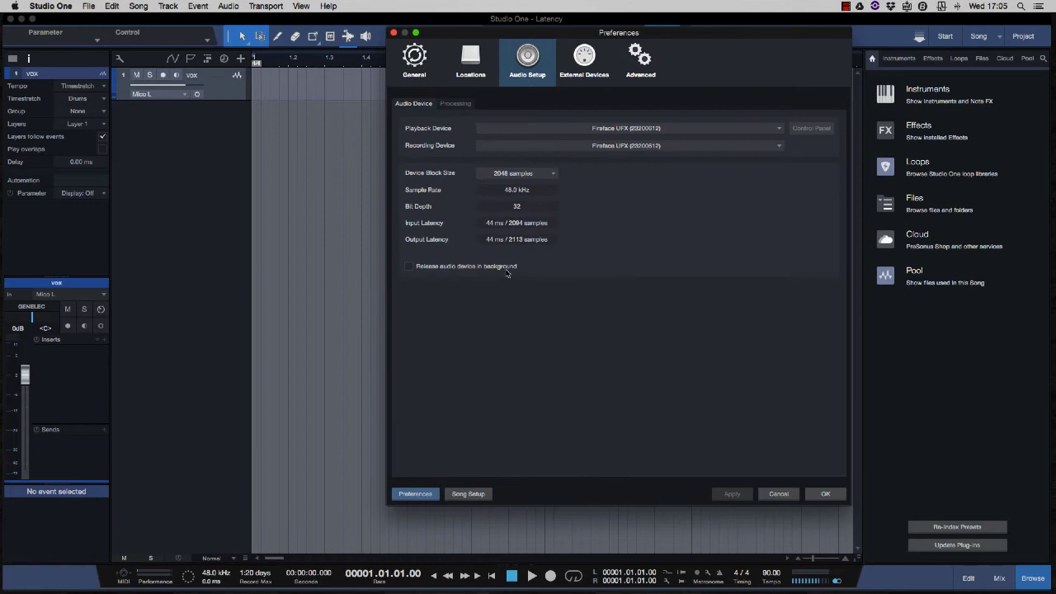
pyautogui.click(531, 172)
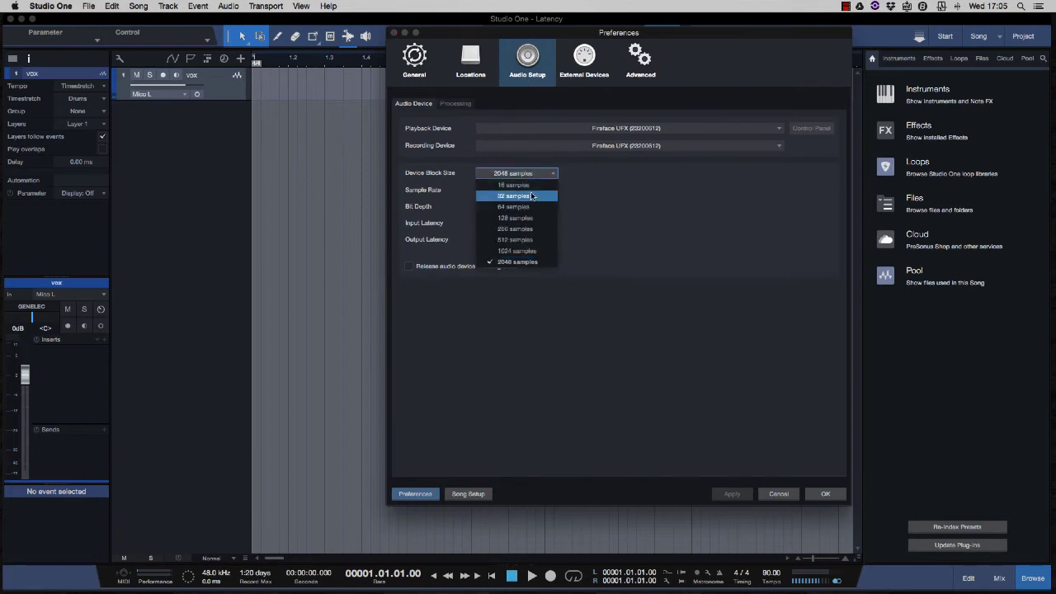
pyautogui.click(532, 196)
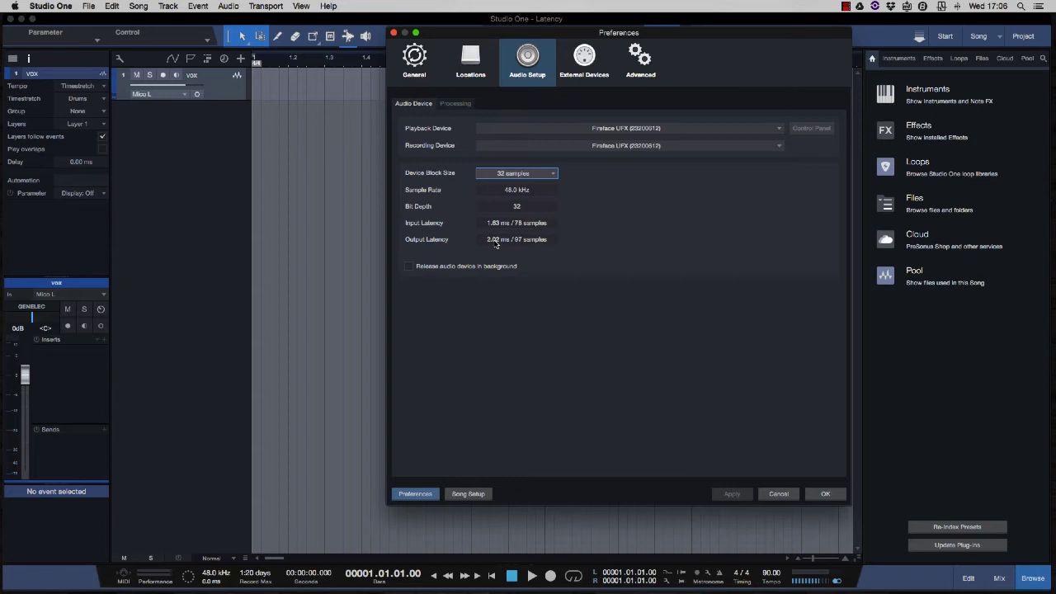
pyautogui.click(512, 173)
pyautogui.click(512, 184)
# Step: Examine the dropout protection, process precision and monitoring latencies in the audio processing settings, and accept the preferences
pyautogui.click(454, 106)
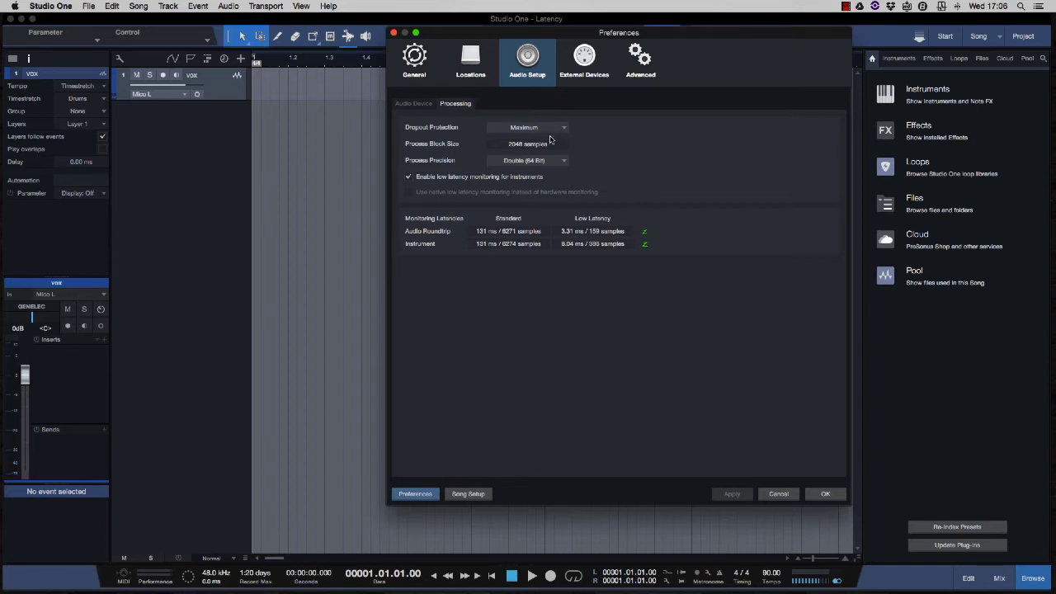
pyautogui.click(555, 162)
pyautogui.click(620, 167)
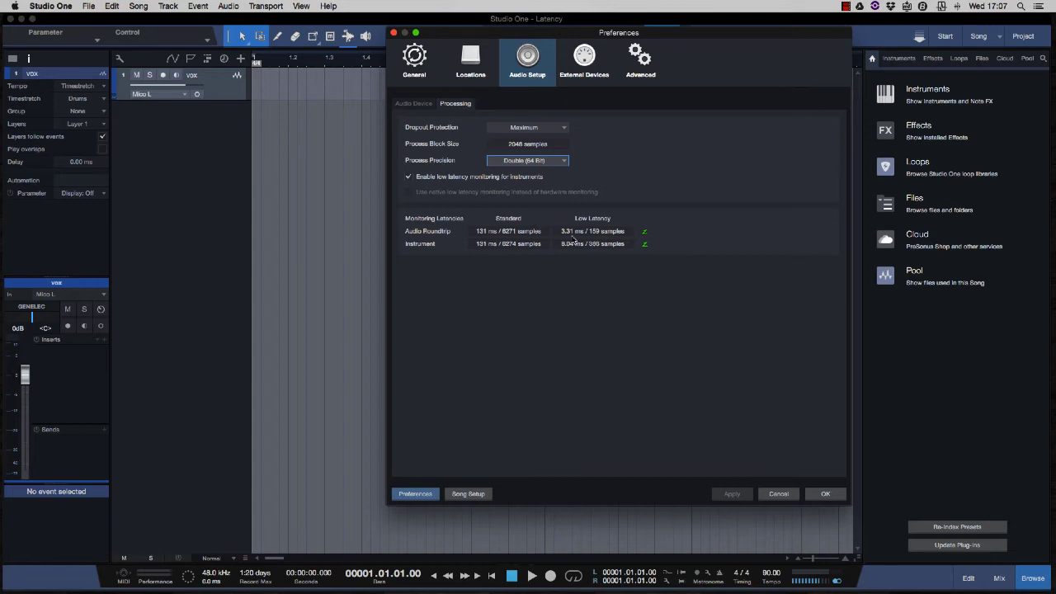
pyautogui.click(825, 493)
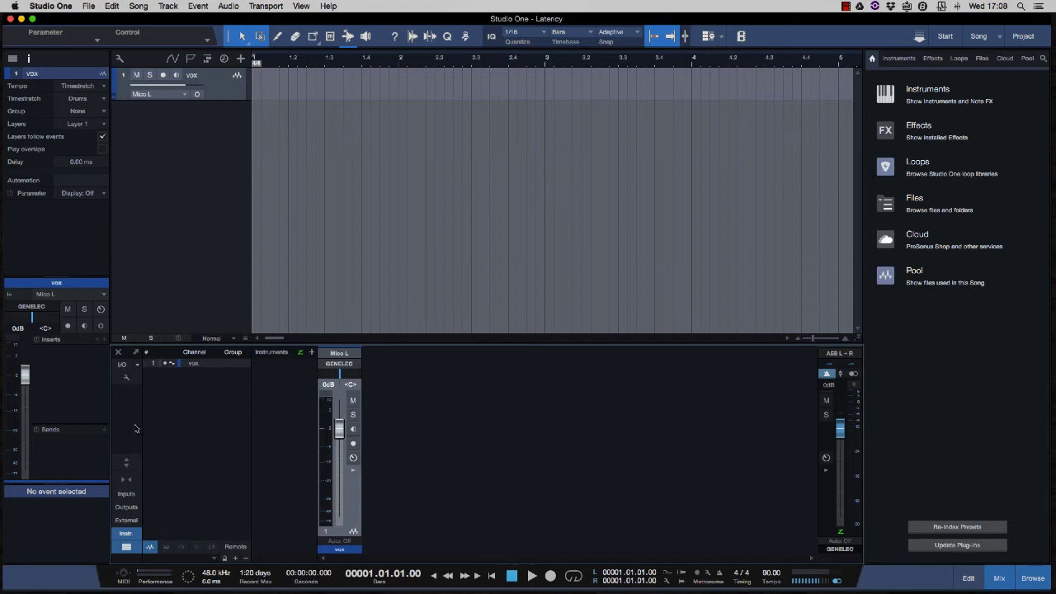
# Step: Expand the mixer console to show inserts and sends, and record-arm the vox channel
pyautogui.click(127, 462)
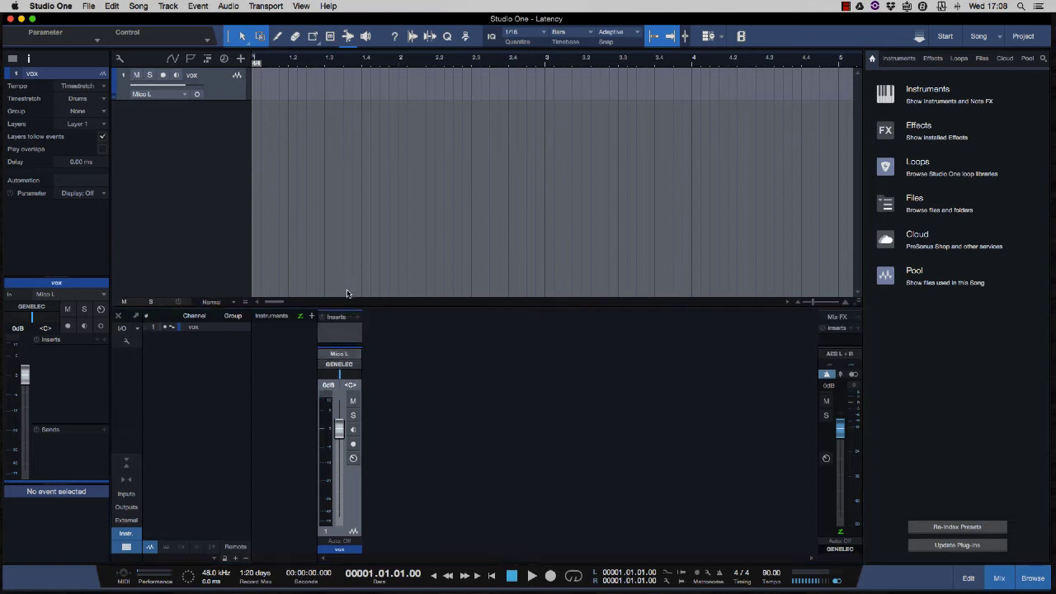
pyautogui.moveTo(348, 308); pyautogui.dragTo(355, 241)
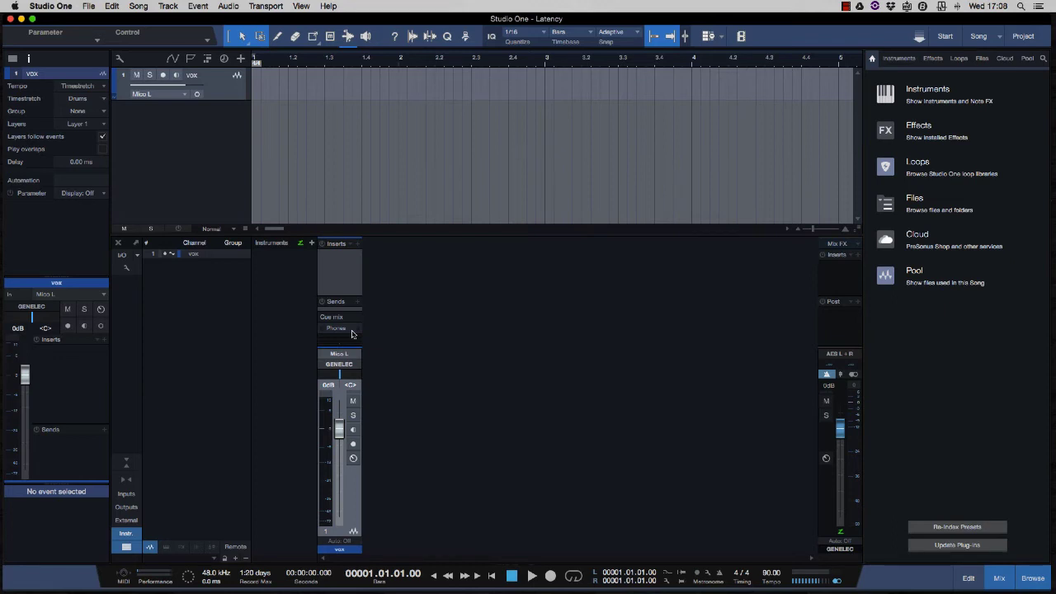
pyautogui.click(353, 445)
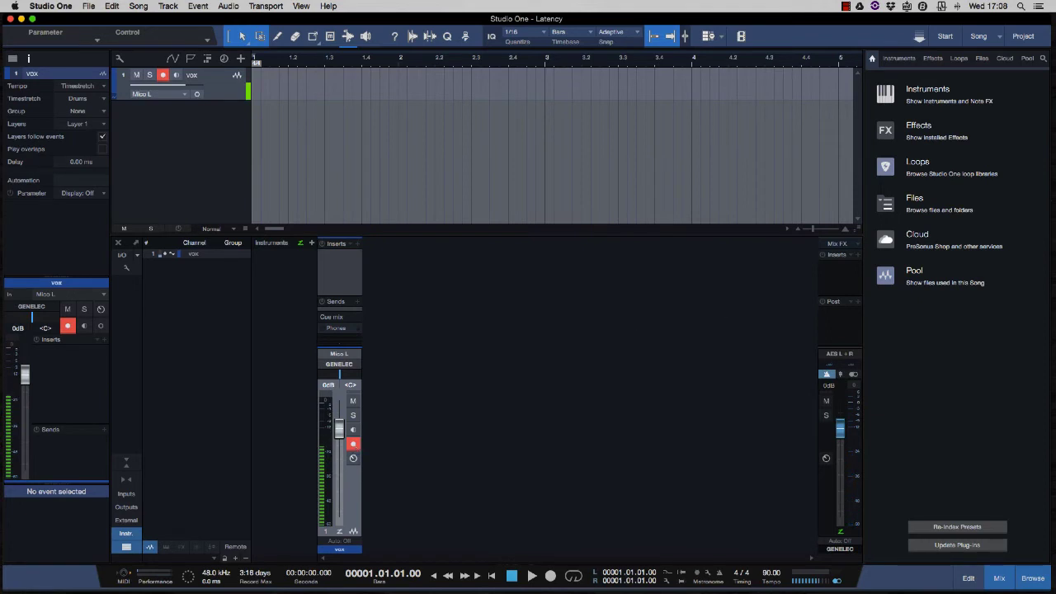
# Step: Bring the RME TotalMix FX window into view to examine the interface's channel levels, and move it away again
pyautogui.moveTo(1055, 63); pyautogui.dragTo(515, 67)
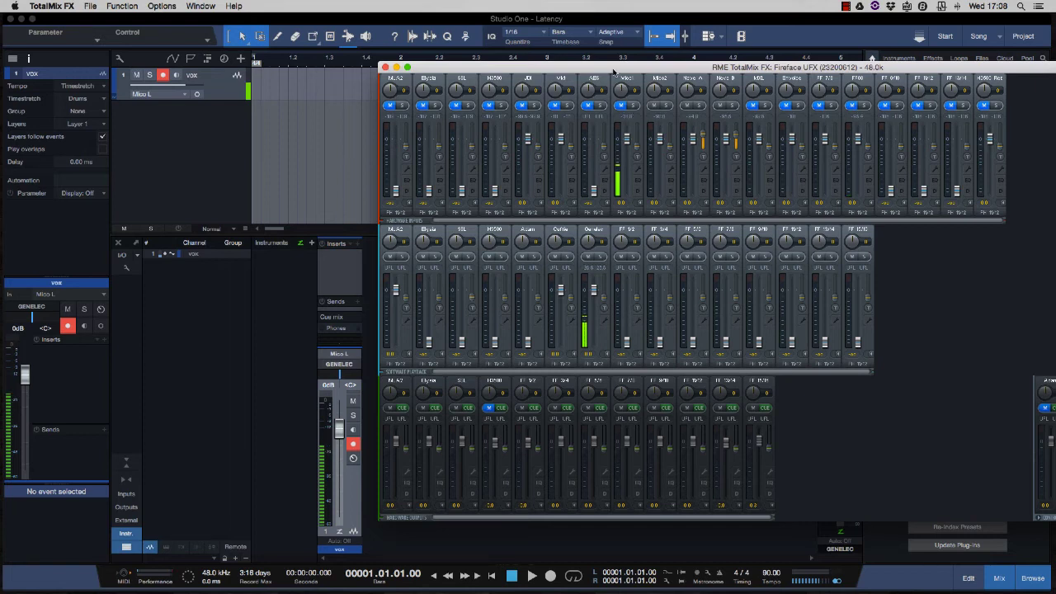
pyautogui.moveTo(614, 68); pyautogui.dragTo(1055, 111)
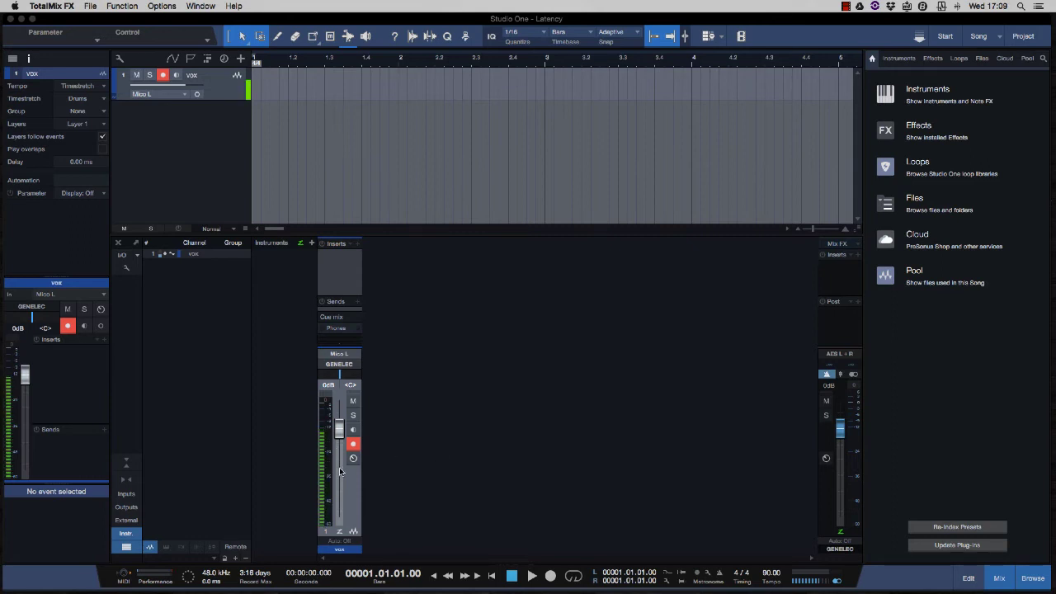
# Step: Insert the Fat Channel plug-in on the vox track and expand it to show all its processing sections
pyautogui.click(105, 339)
pyautogui.click(170, 290)
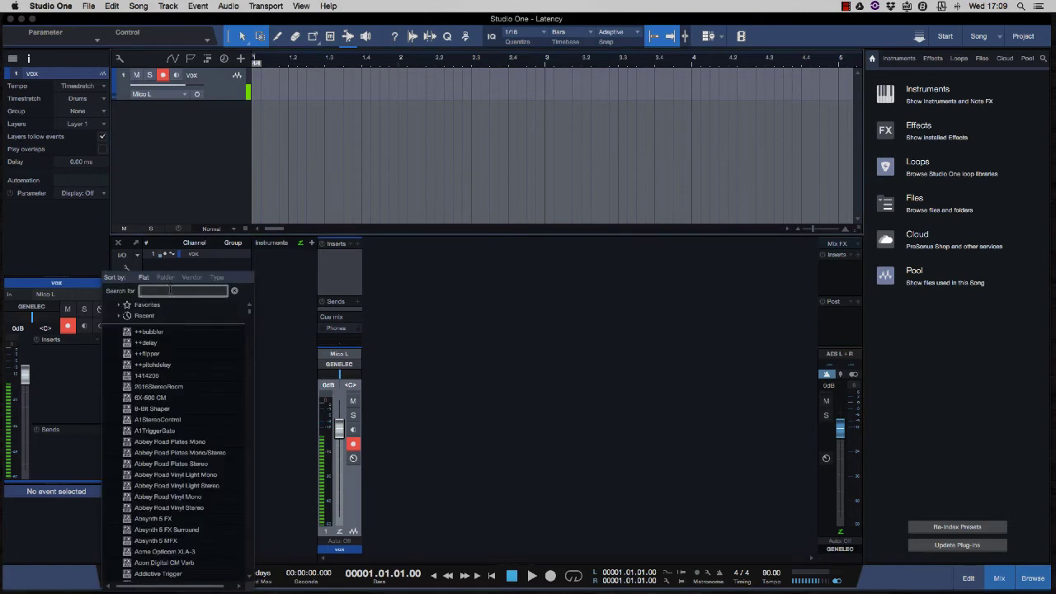
pyautogui.write('fat')
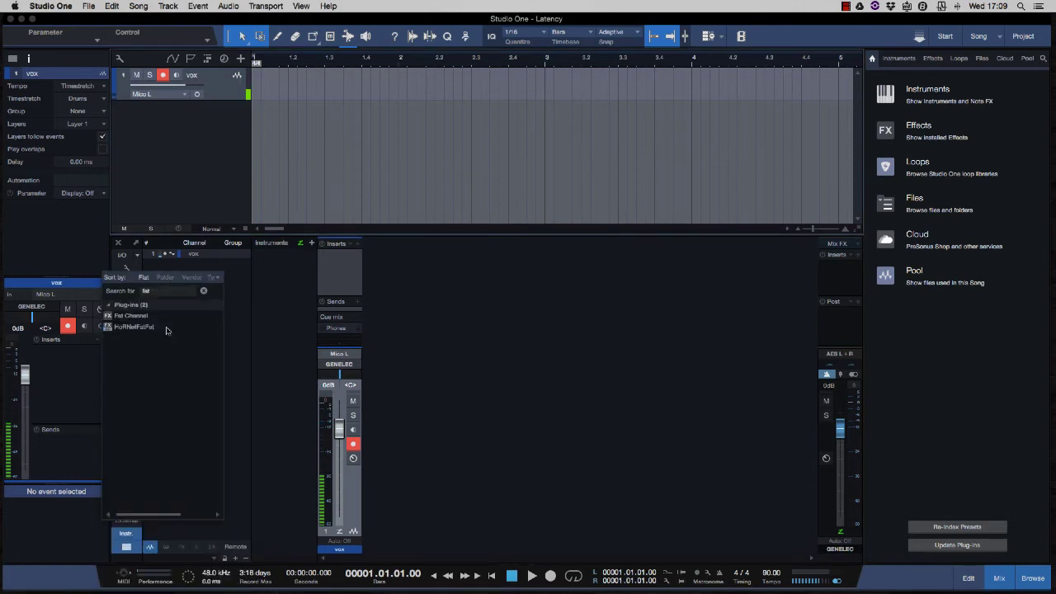
pyautogui.click(153, 318)
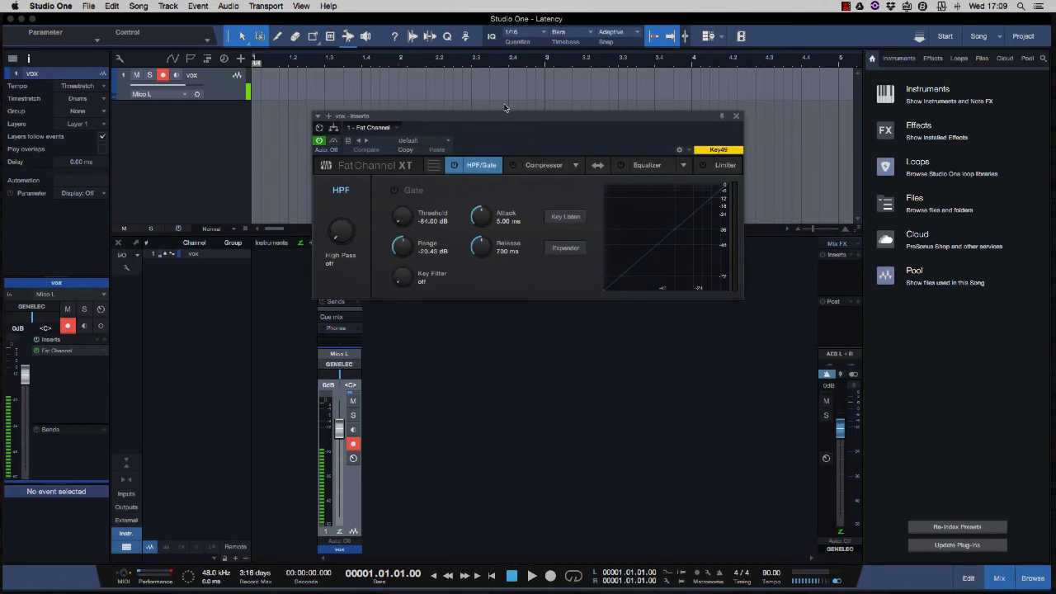
pyautogui.moveTo(504, 120); pyautogui.dragTo(518, 67)
pyautogui.click(478, 146)
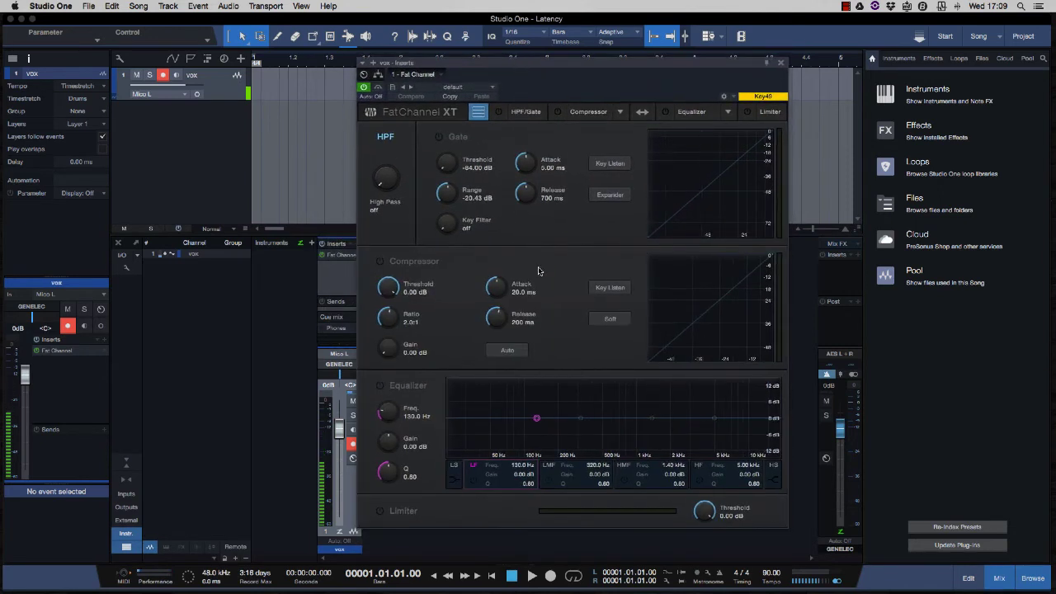
# Step: Enable the Fat Channel compressor, use its FET model, and set input to about -19.2 dB and output to about -22.7 dB
pyautogui.click(380, 261)
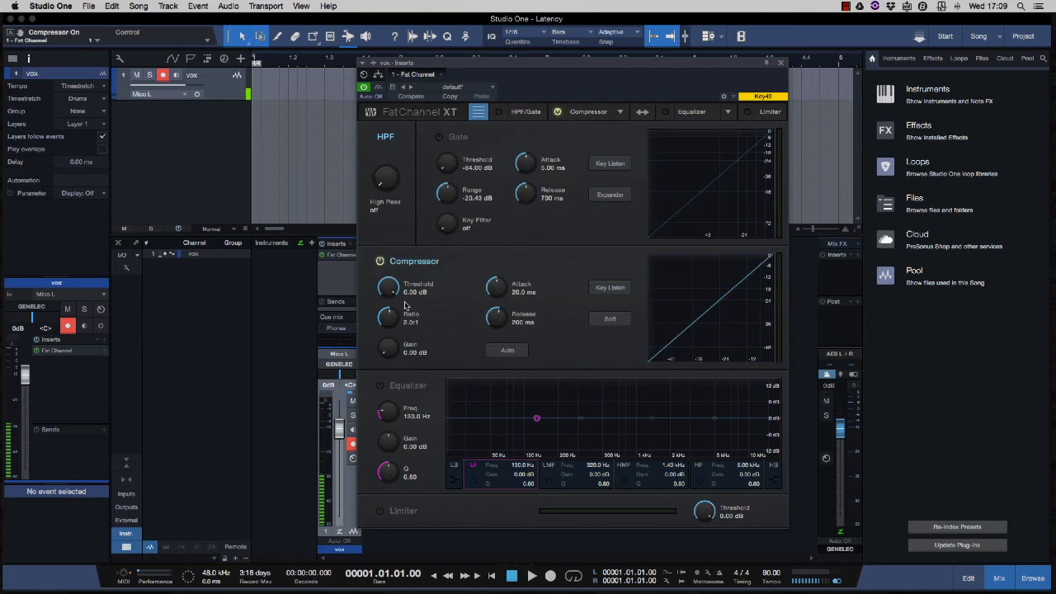
pyautogui.moveTo(398, 289); pyautogui.dragTo(399, 355)
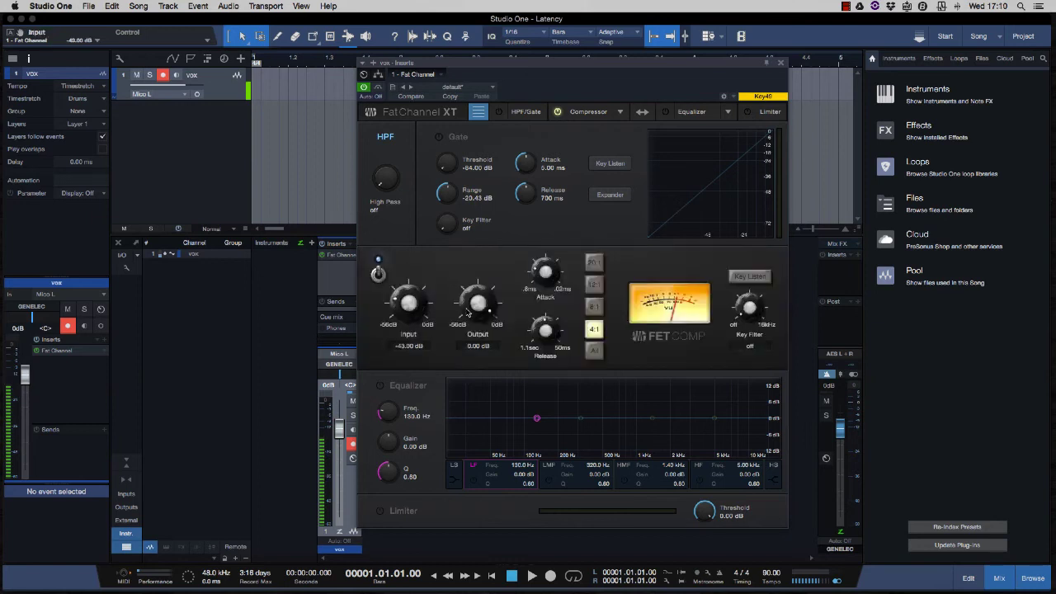
pyautogui.moveTo(483, 324); pyautogui.dragTo(484, 376)
pyautogui.moveTo(391, 311); pyautogui.dragTo(394, 261)
pyautogui.moveTo(463, 305)
pyautogui.mouseDown()
pyautogui.moveTo(480, 284)
pyautogui.moveTo(481, 303)
pyautogui.mouseUp()
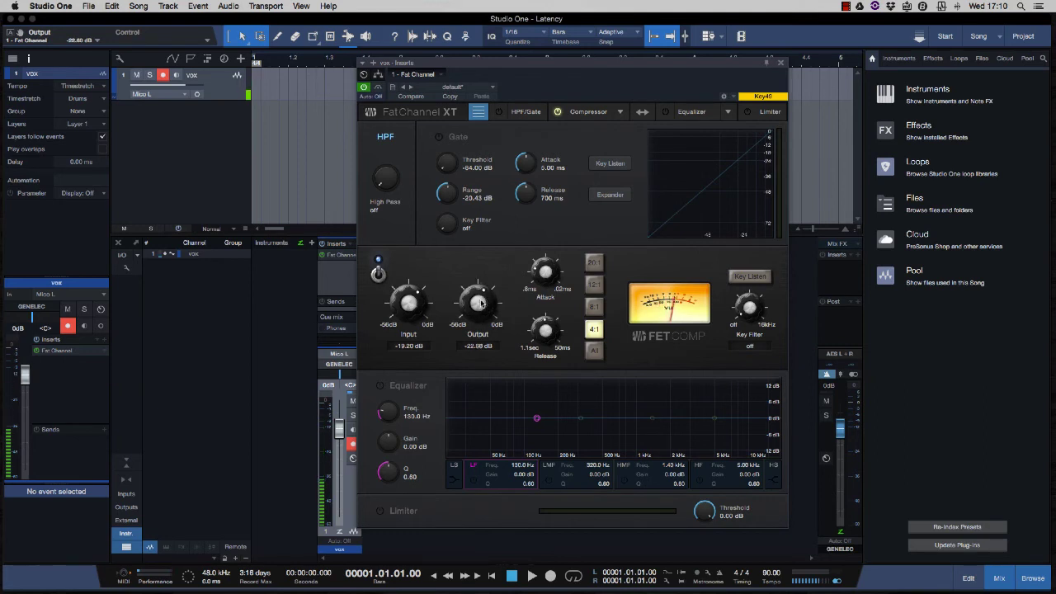
# Step: Switch the compressor to the Tube model, with gain at 41 and peak reduction at about 86
pyautogui.click(624, 116)
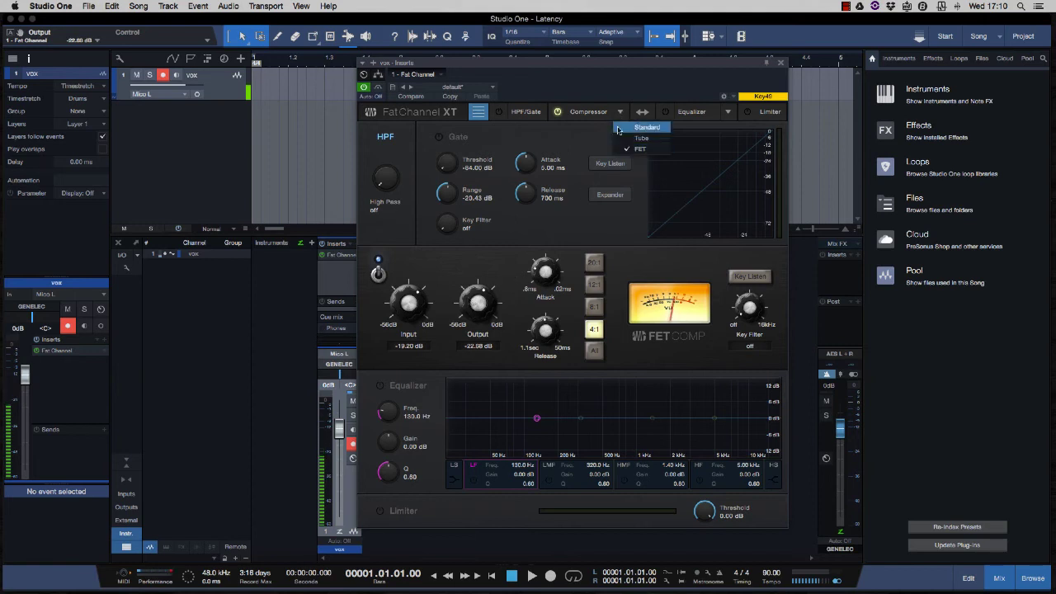
pyautogui.click(628, 138)
pyautogui.moveTo(469, 312); pyautogui.dragTo(471, 297)
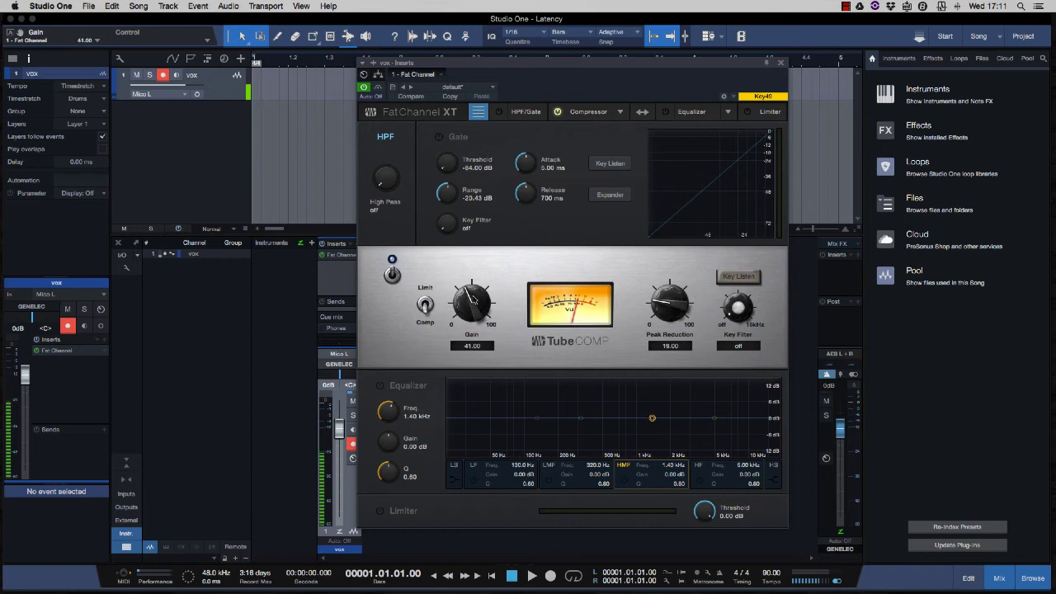
pyautogui.moveTo(689, 310); pyautogui.dragTo(669, 221)
# Step: Enable the equalizer with a low shelf, cutting about 9 dB at 36 Hz and boosting about 2 dB at 1.35 kHz and 3 dB at 5 kHz
pyautogui.click(537, 418)
pyautogui.click(382, 386)
pyautogui.moveTo(536, 419); pyautogui.dragTo(473, 443)
pyautogui.click(454, 478)
pyautogui.moveTo(651, 418); pyautogui.dragTo(715, 414)
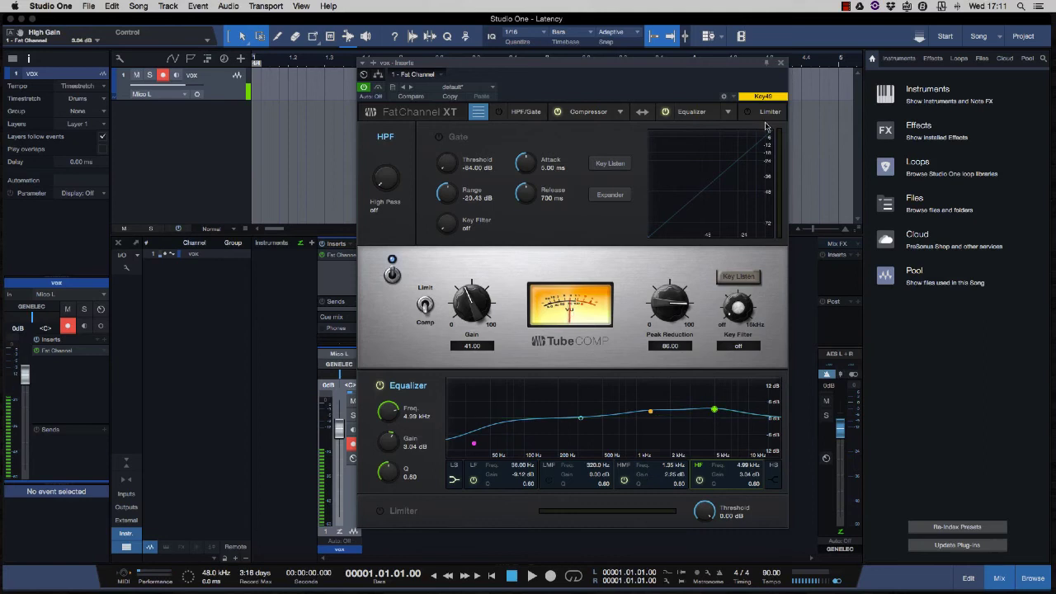
pyautogui.click(781, 63)
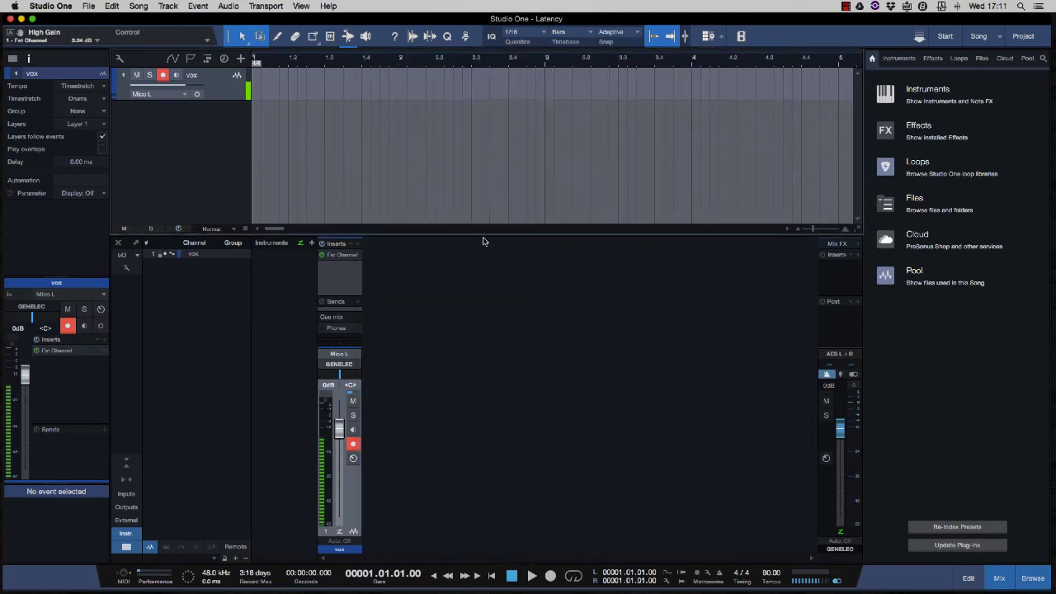
# Step: Insert FabFilter Pro-R on the vox channel after Fat Channel and lower its mix to about 13%
pyautogui.click(356, 245)
pyautogui.click(357, 246)
pyautogui.click(357, 246)
pyautogui.click(417, 266)
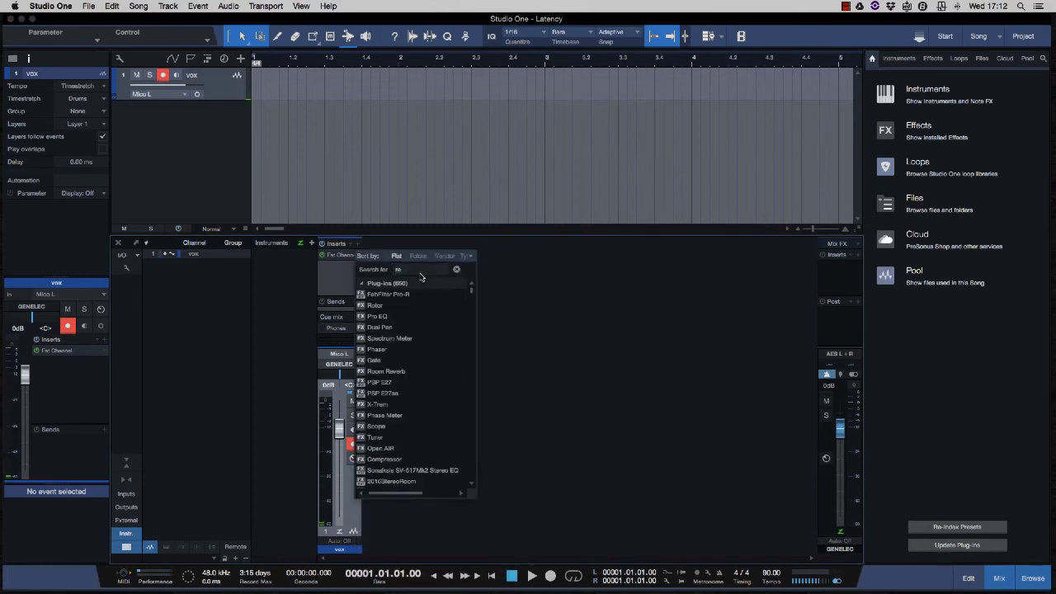
pyautogui.click(423, 269)
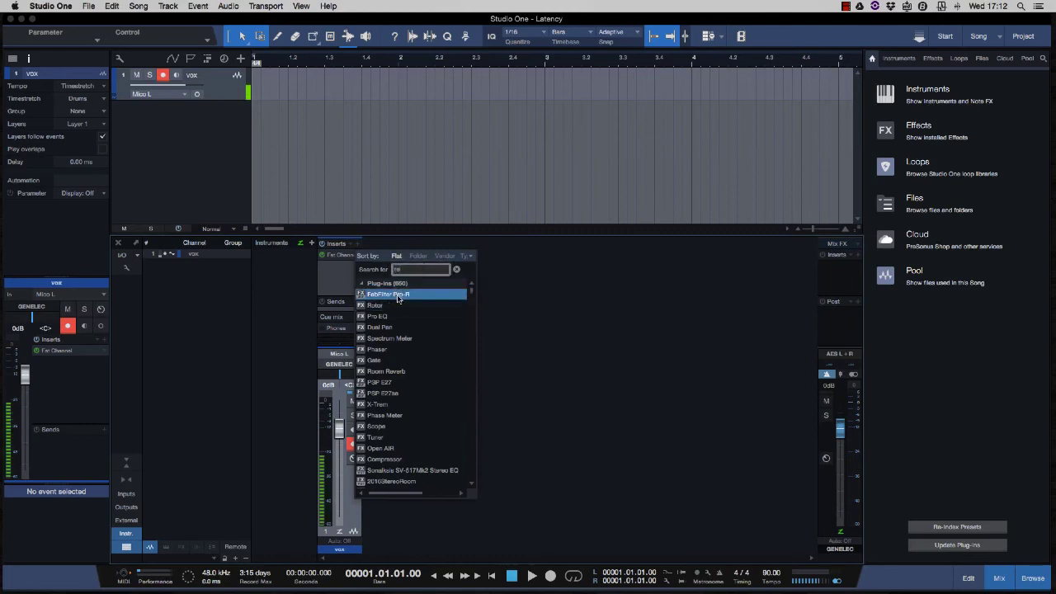
pyautogui.click(397, 295)
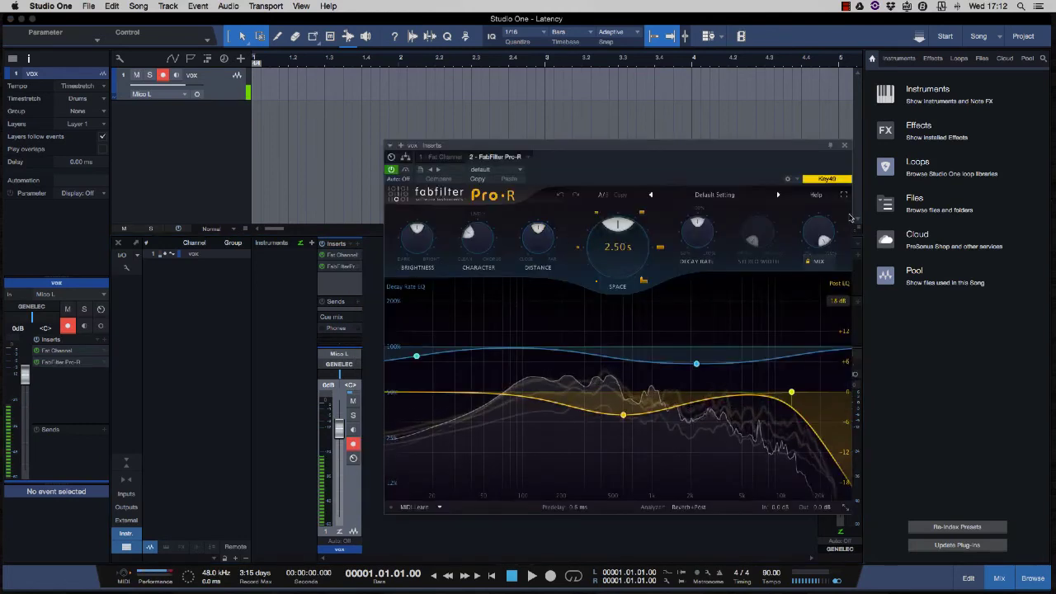
pyautogui.moveTo(820, 235); pyautogui.dragTo(819, 262)
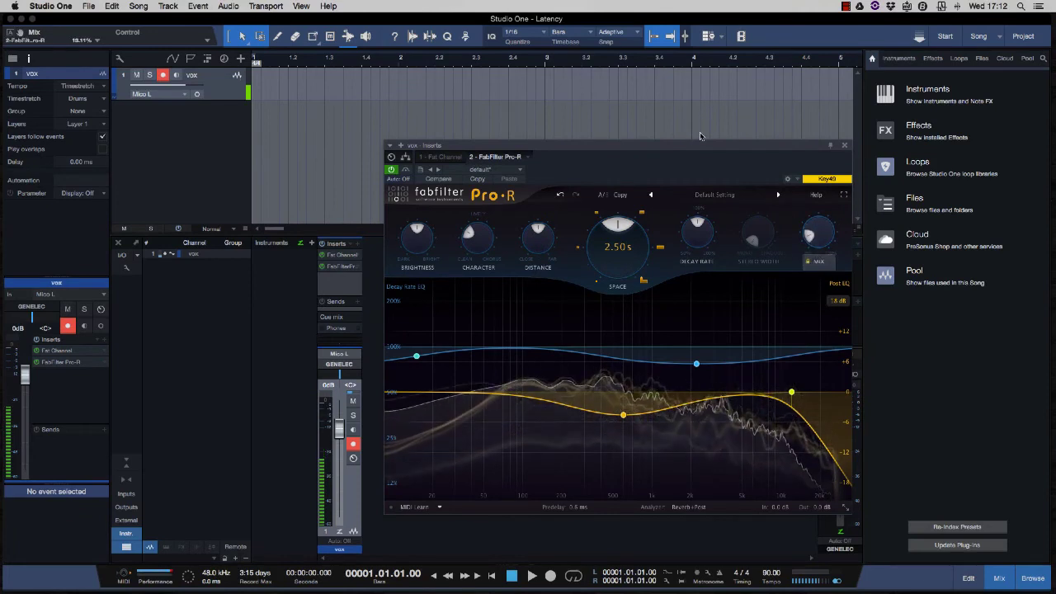
pyautogui.moveTo(700, 146); pyautogui.dragTo(699, 81)
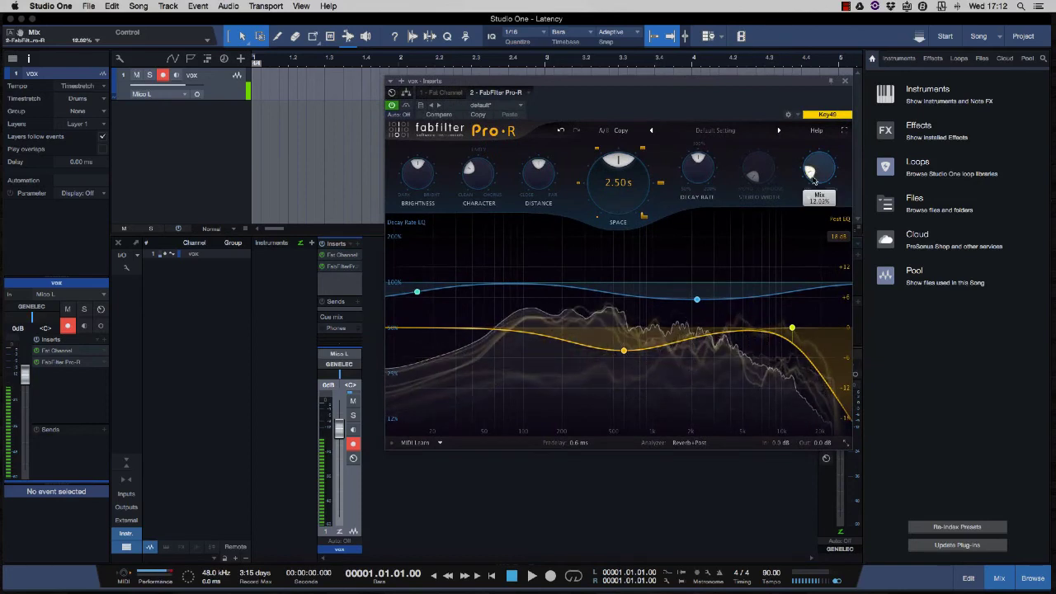
# Step: Change the device block size in the audio device preferences, checking the song's audio I/O setup on the way
pyautogui.click(214, 575)
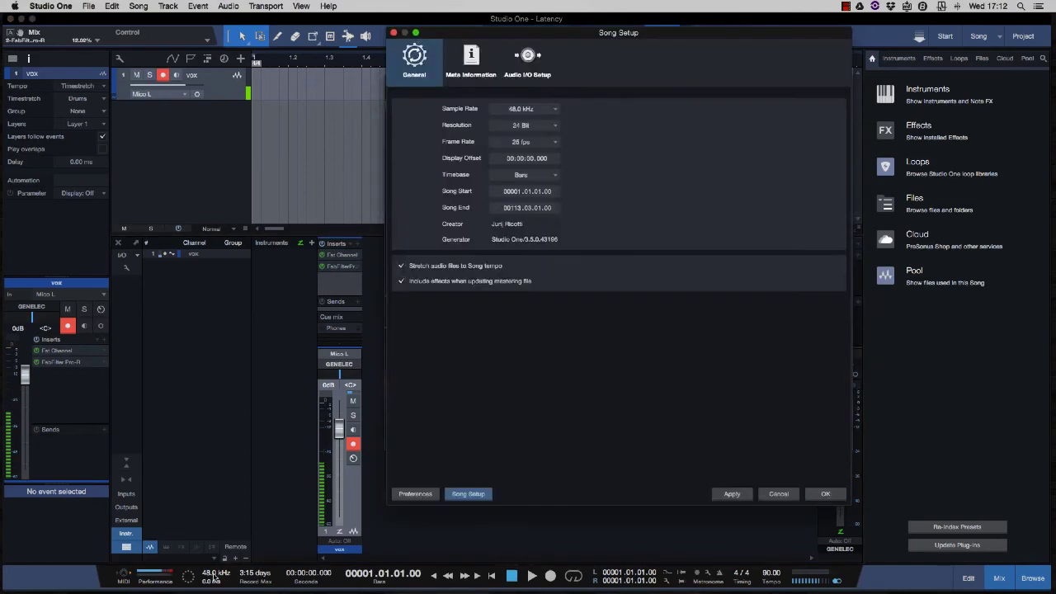
pyautogui.click(529, 66)
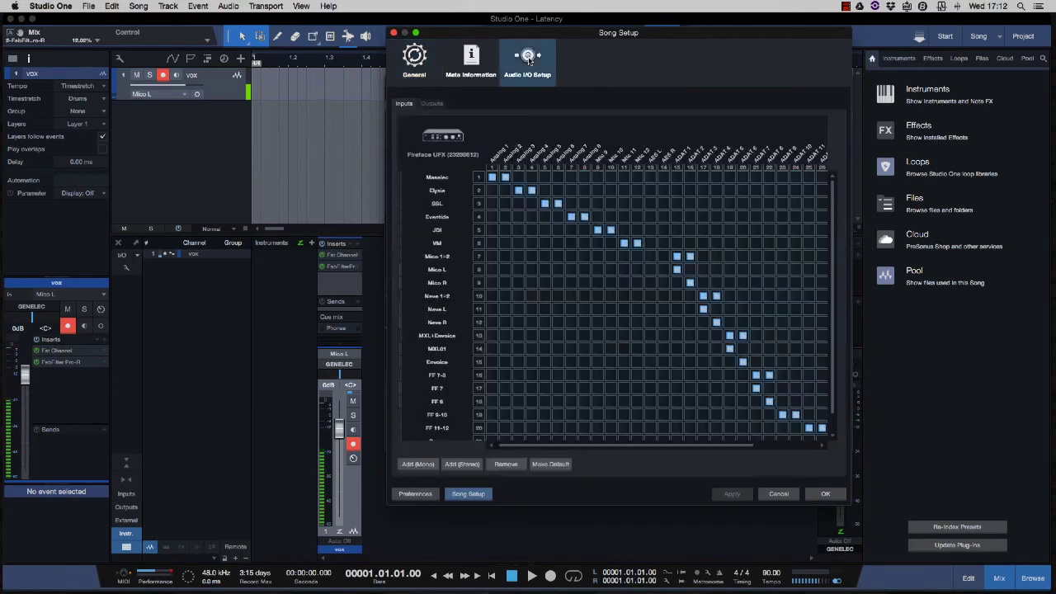
pyautogui.click(425, 494)
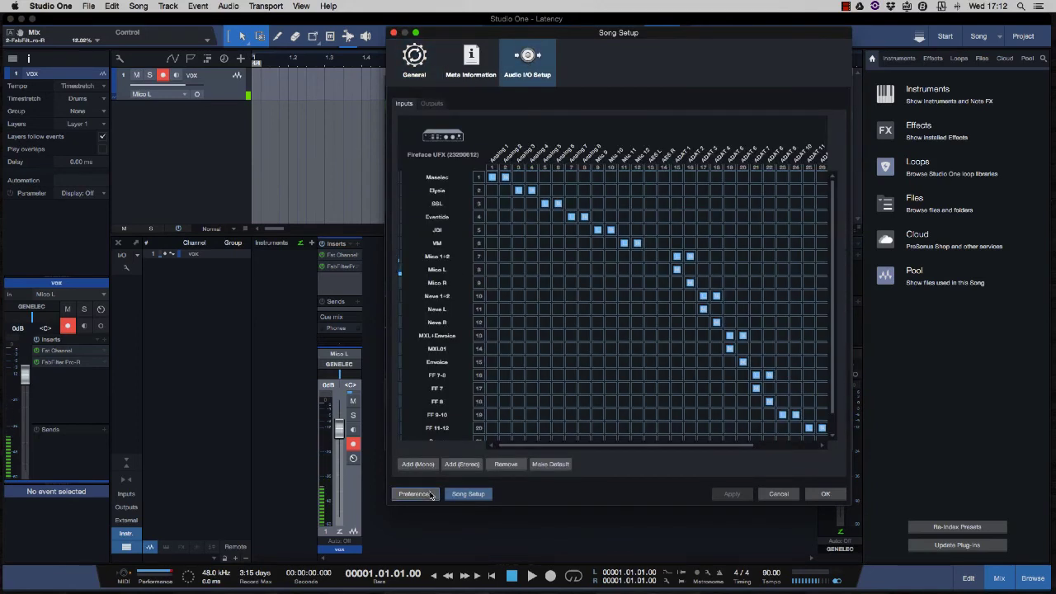
pyautogui.click(412, 103)
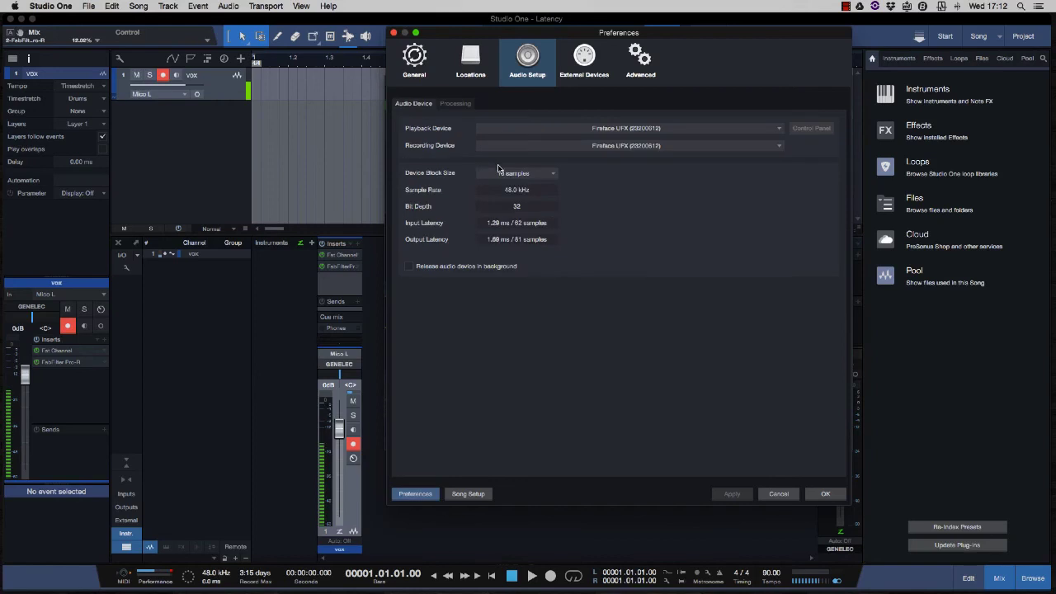
pyautogui.click(515, 173)
pyautogui.click(513, 195)
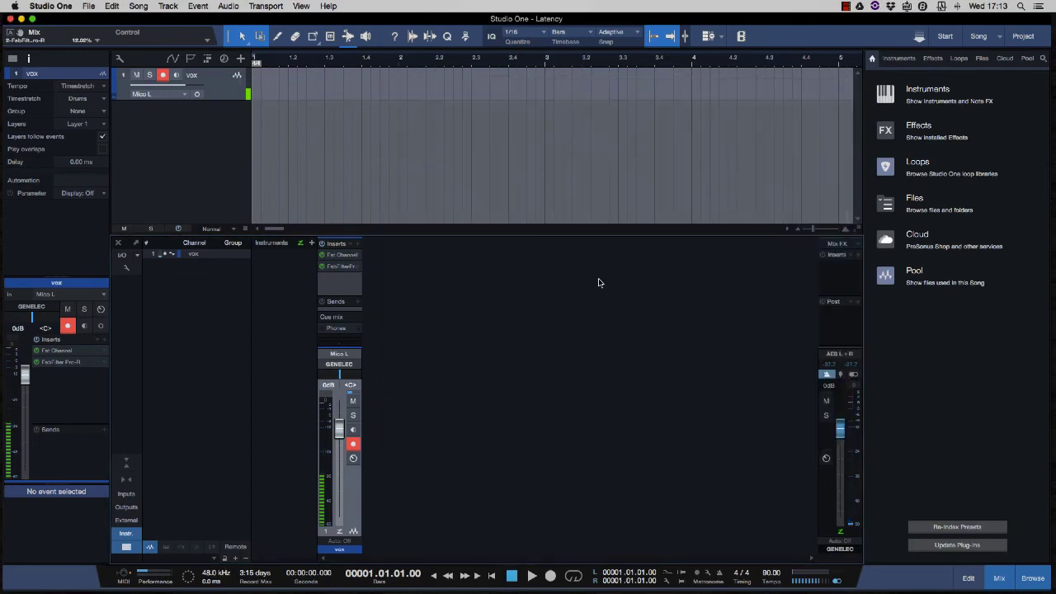
# Step: Lower the vox fader to -0.5 dB and, in Pro-R, cut the post EQ about 12 dB near 15 Hz and reduce the mix to about 9%
pyautogui.moveTo(337, 434); pyautogui.dragTo(340, 438)
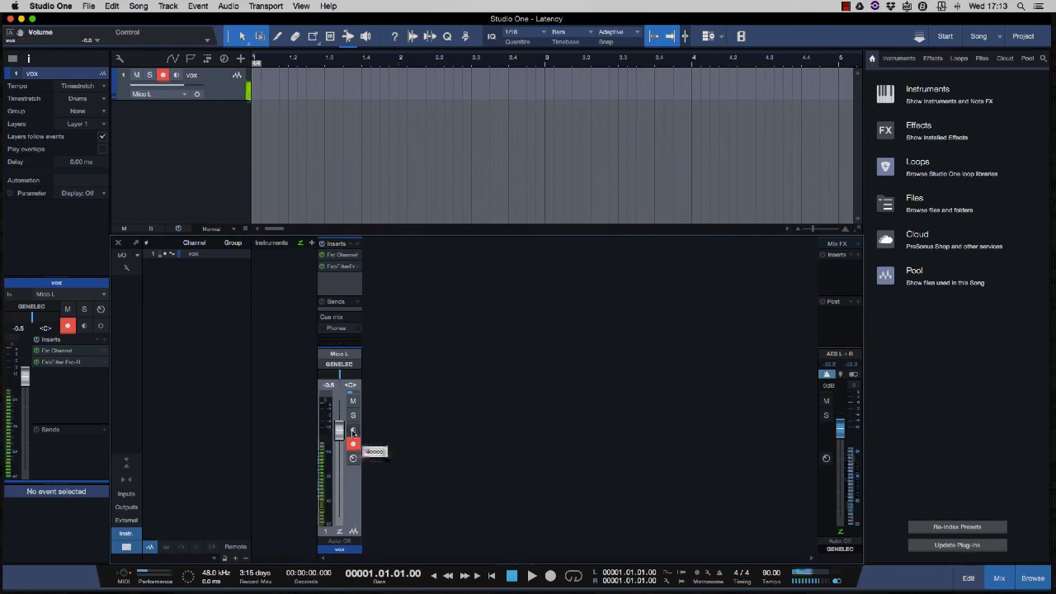
pyautogui.click(342, 267)
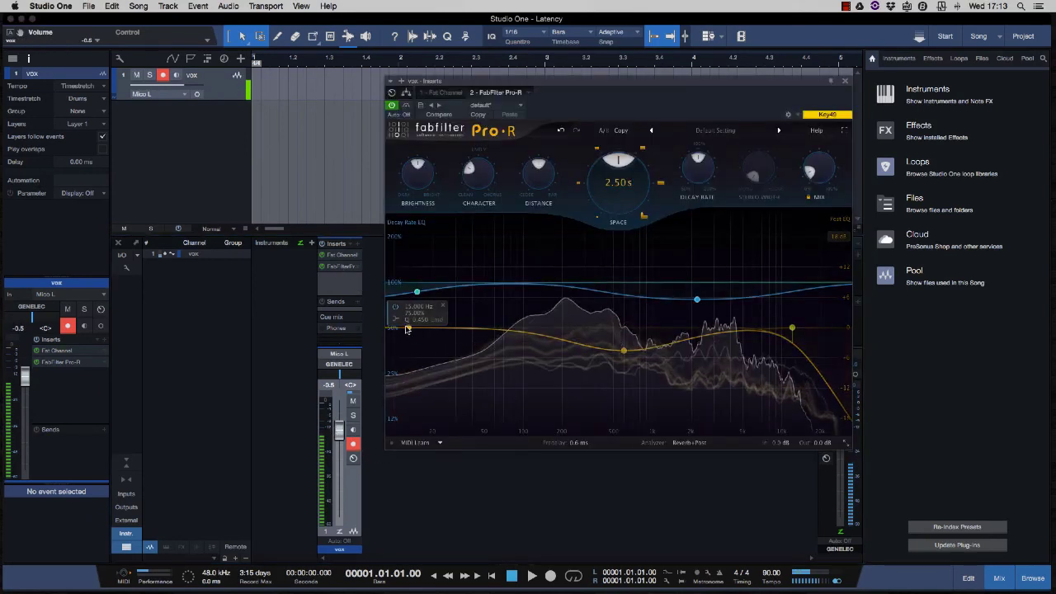
pyautogui.moveTo(407, 329); pyautogui.dragTo(416, 355)
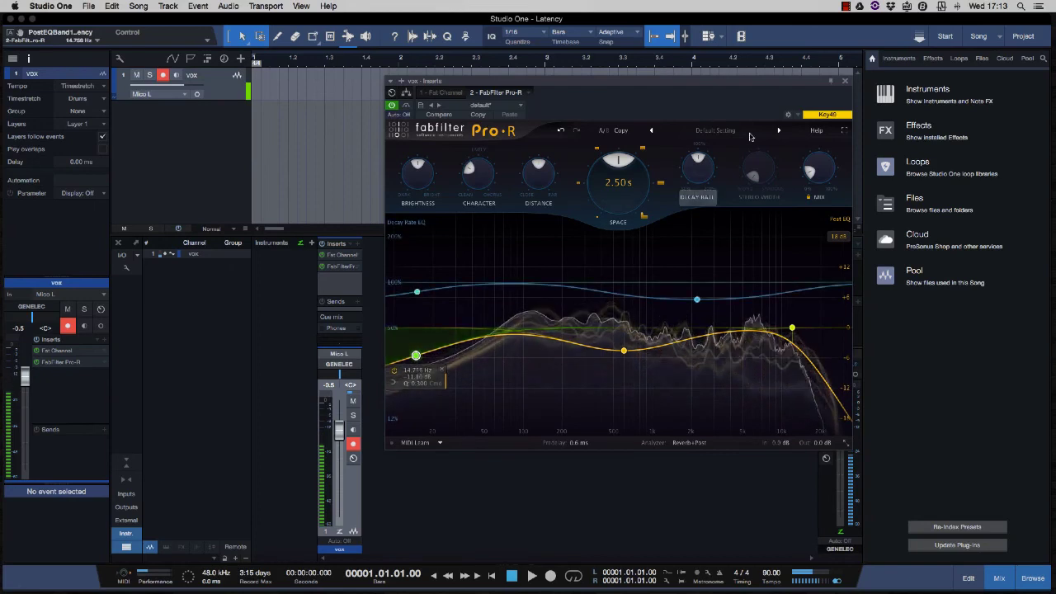
pyautogui.moveTo(810, 172); pyautogui.dragTo(809, 176)
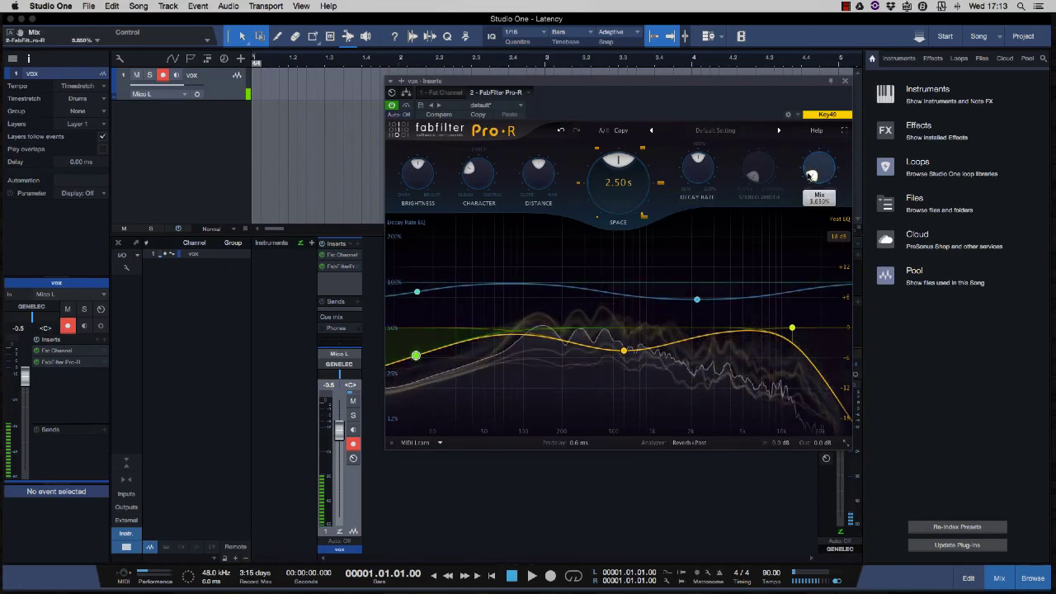
pyautogui.click(845, 81)
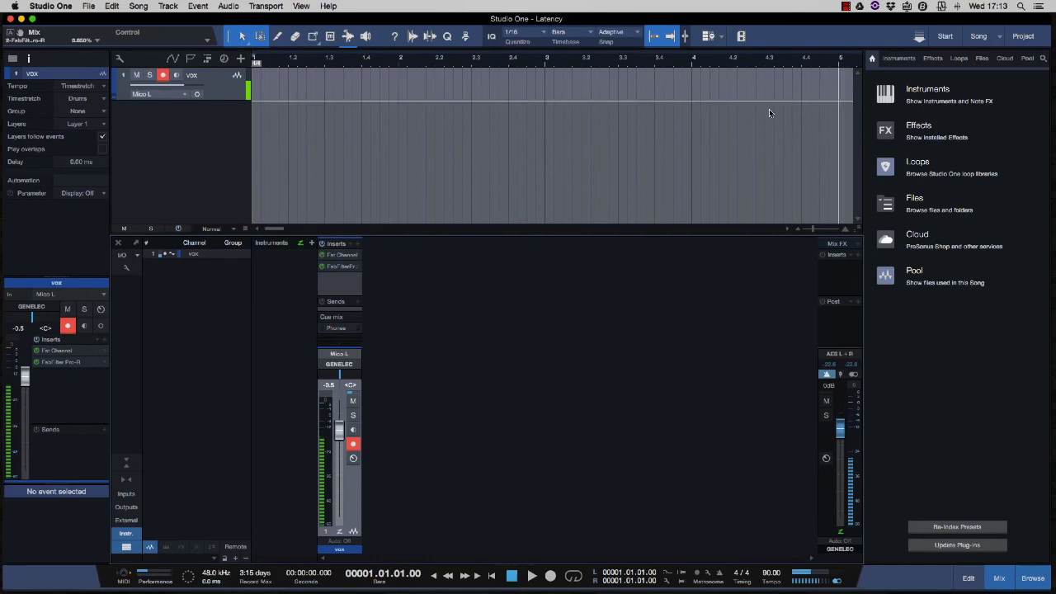
# Step: Raise Fat Channel's high-mid EQ band at 1.35 kHz to about 2.85 dB, and lower the vox fader to -0.7 dB
pyautogui.click(340, 256)
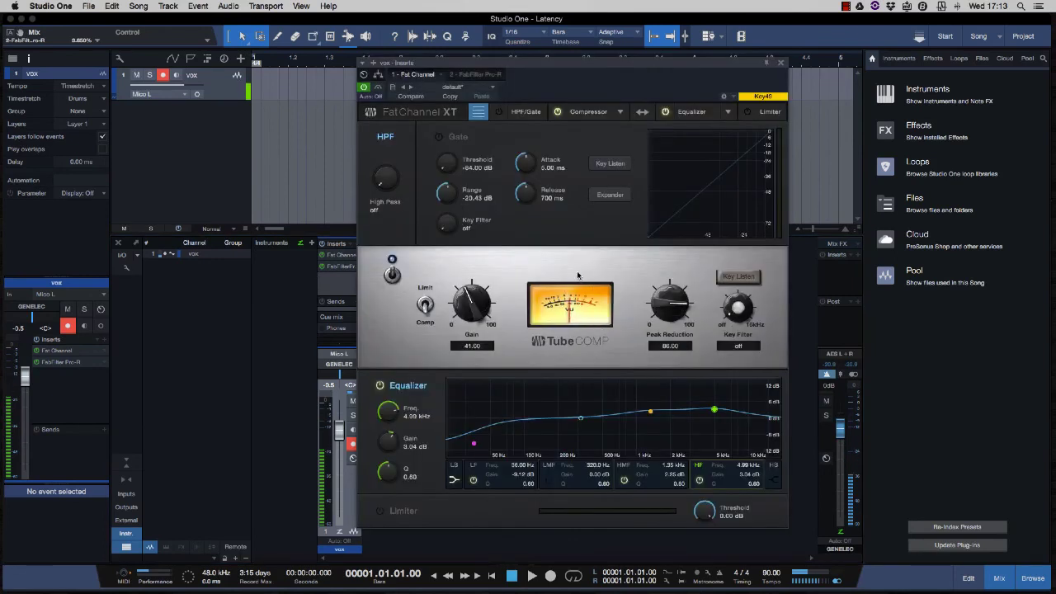
pyautogui.click(580, 418)
pyautogui.moveTo(652, 410); pyautogui.dragTo(651, 408)
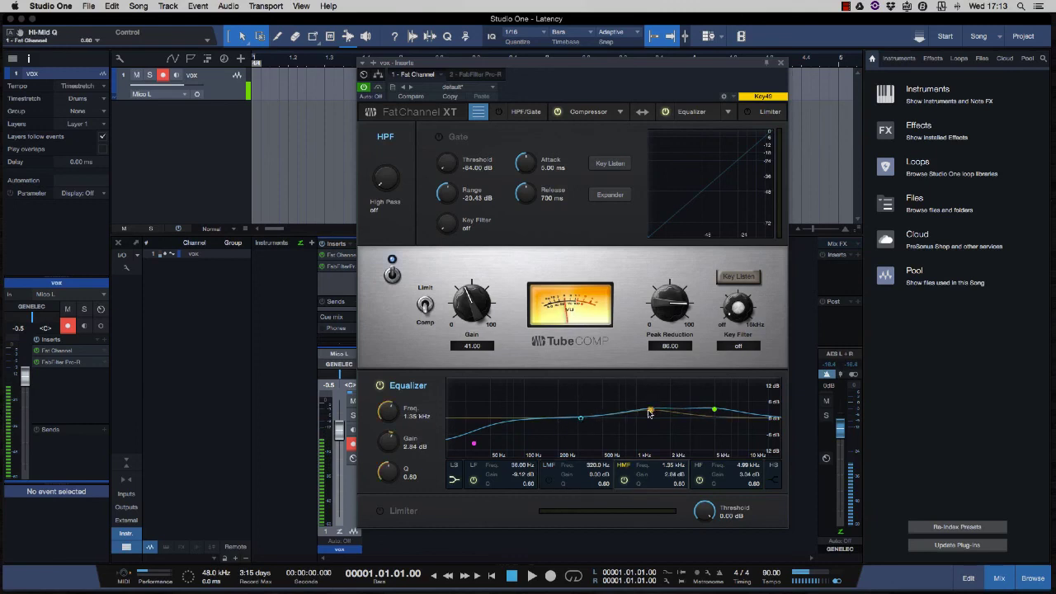
pyautogui.click(780, 62)
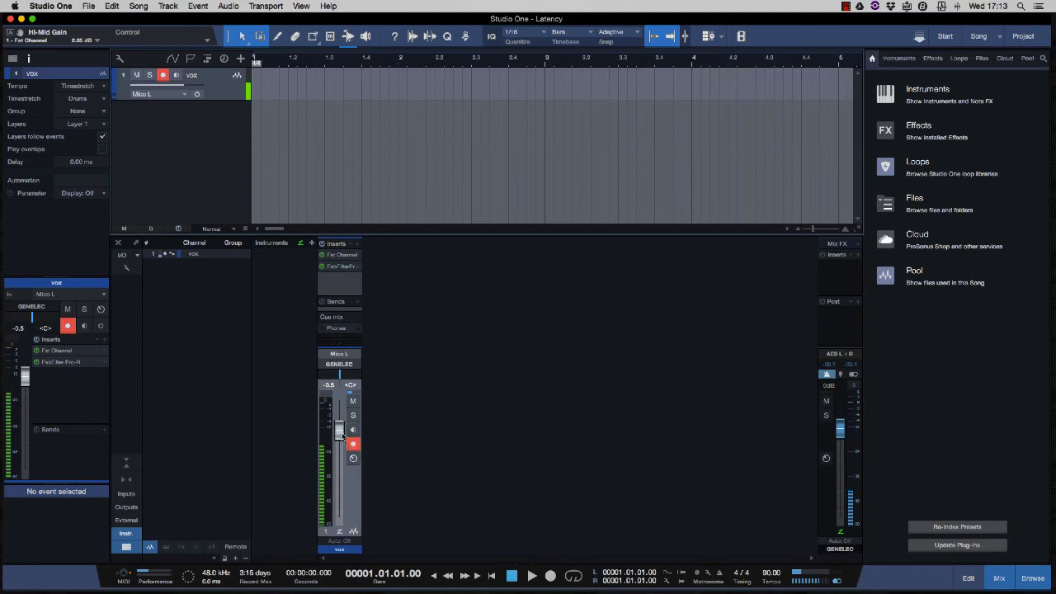
pyautogui.moveTo(339, 432); pyautogui.dragTo(341, 437)
# Step: Show the input channels in the console and view the insert chain presets offered on the Mico L input
pyautogui.click(126, 493)
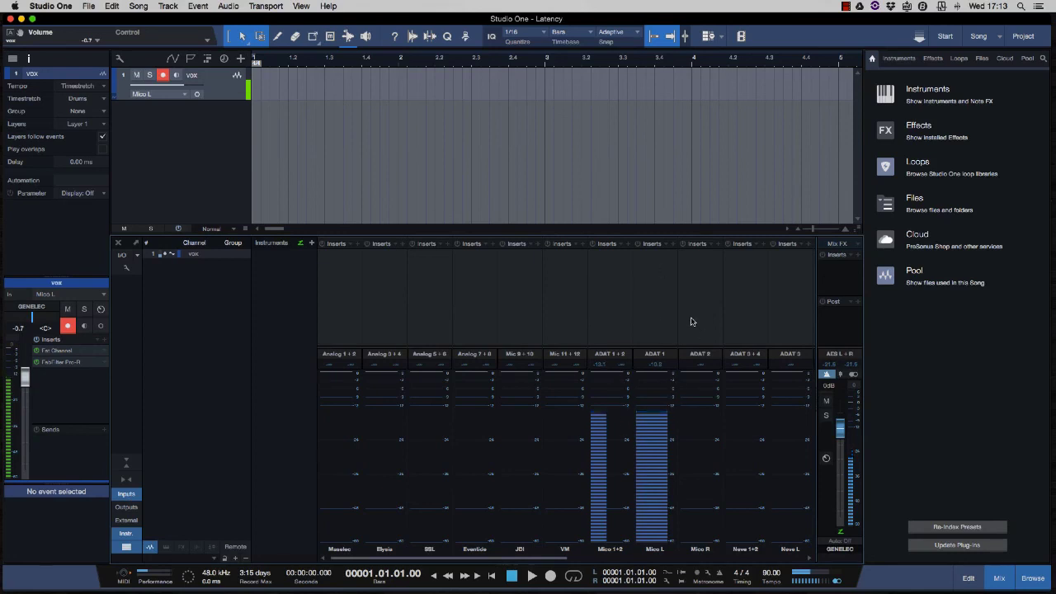
pyautogui.click(665, 252)
pyautogui.click(667, 244)
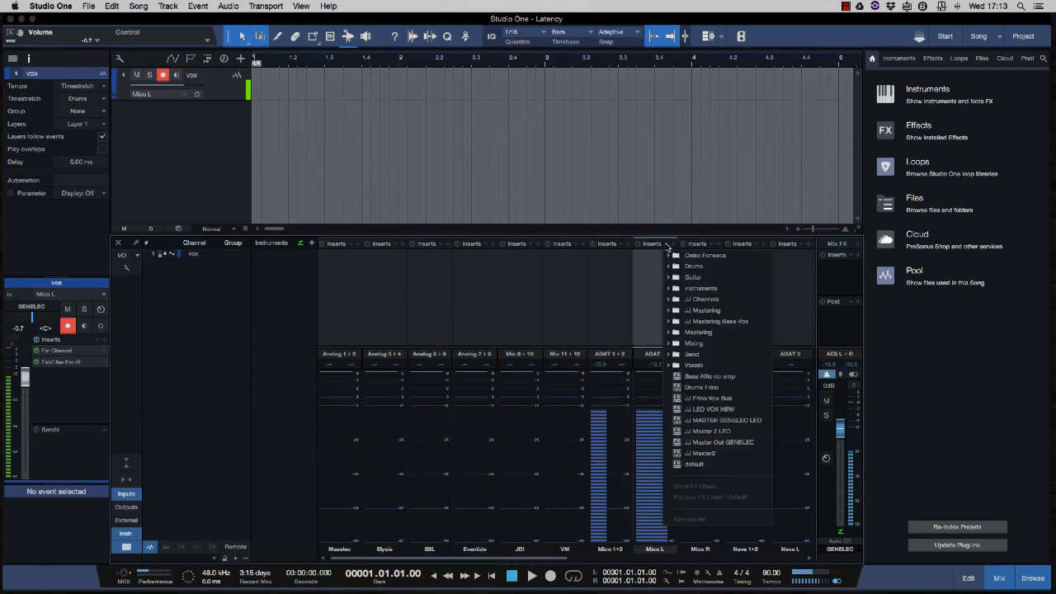
pyautogui.click(666, 245)
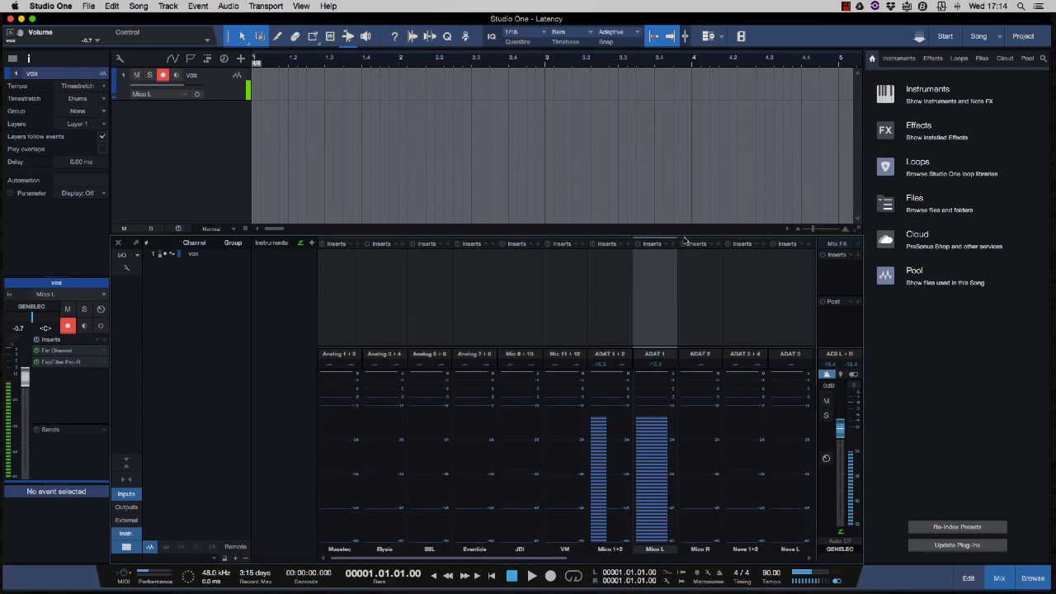